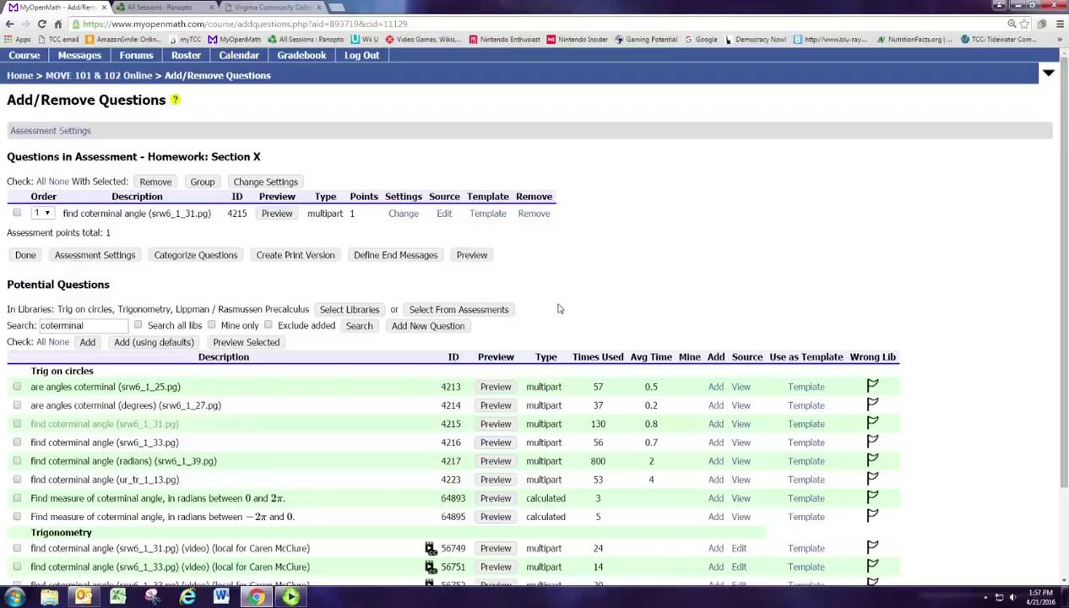
Open the MTH 157 - Spring 2016 course from the MyOpenMath home page in a duplicate browser tab
right_click(68, 8)
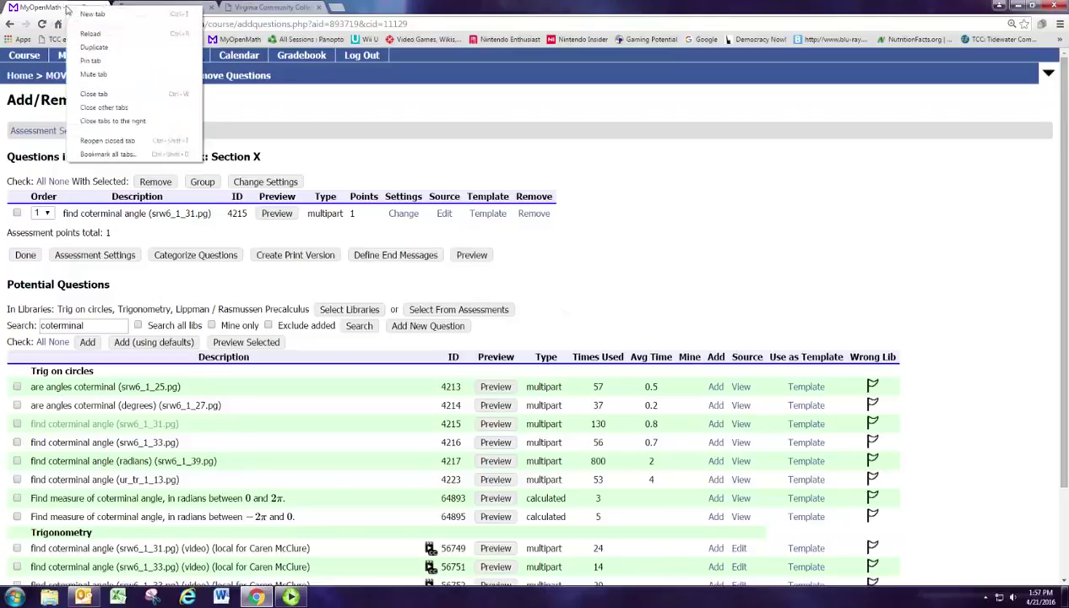
click(97, 47)
click(235, 40)
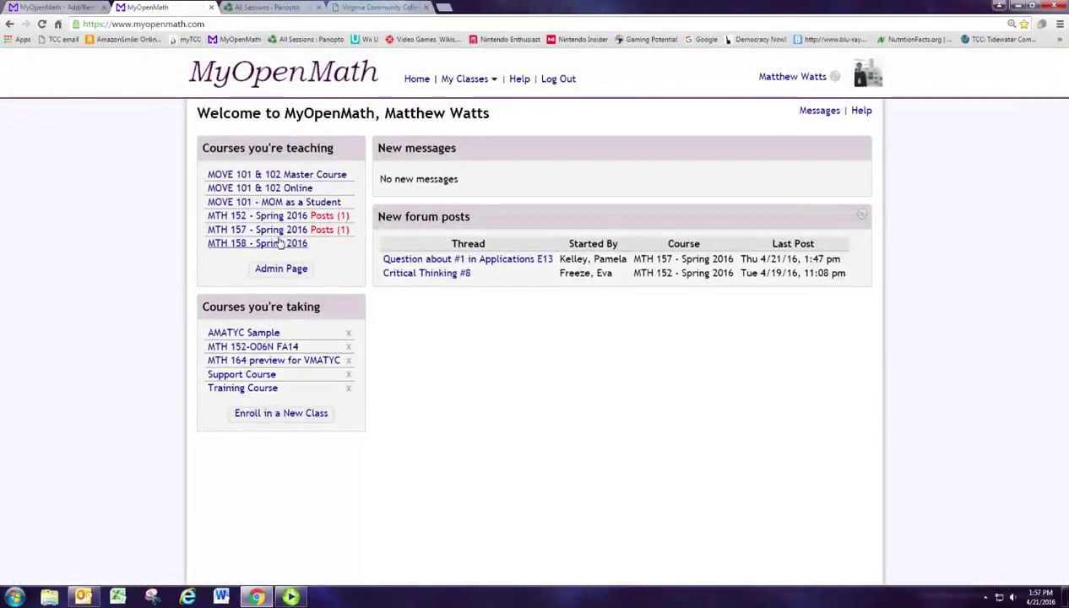
click(267, 233)
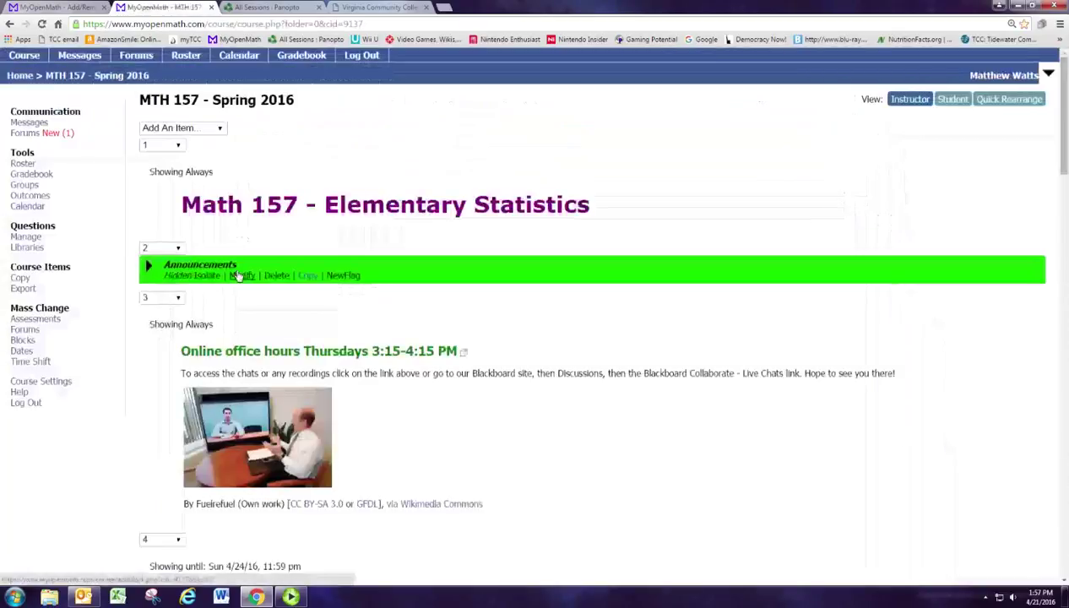
Open the question list of the Practice E3 assessment in the Experience 3 - Summary Statistics folder
scroll(239, 276, down, 15)
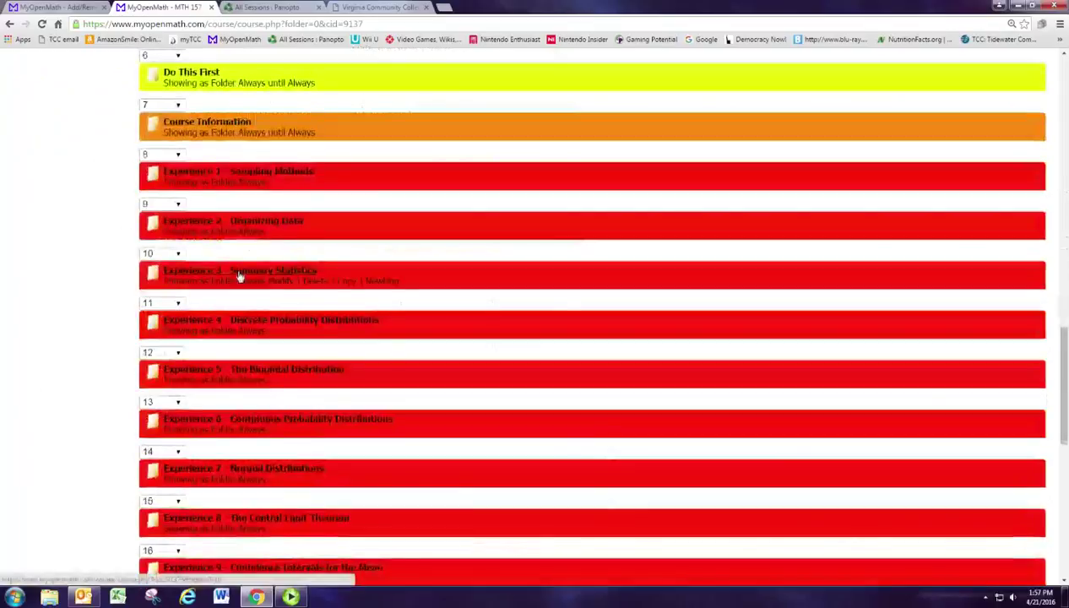
click(239, 276)
scroll(239, 279, down, 4)
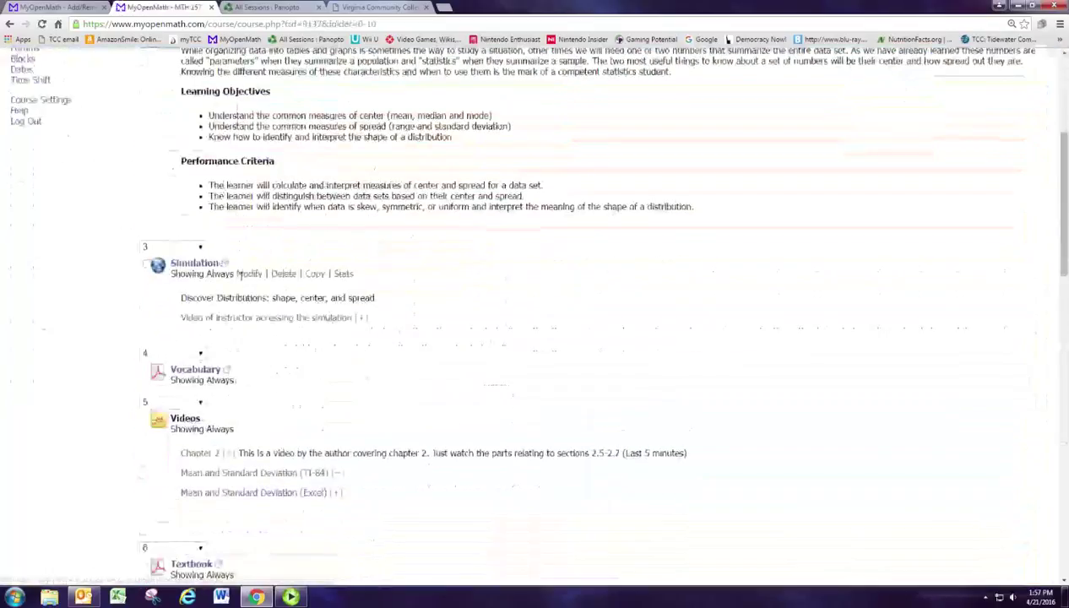
scroll(240, 276, down, 7)
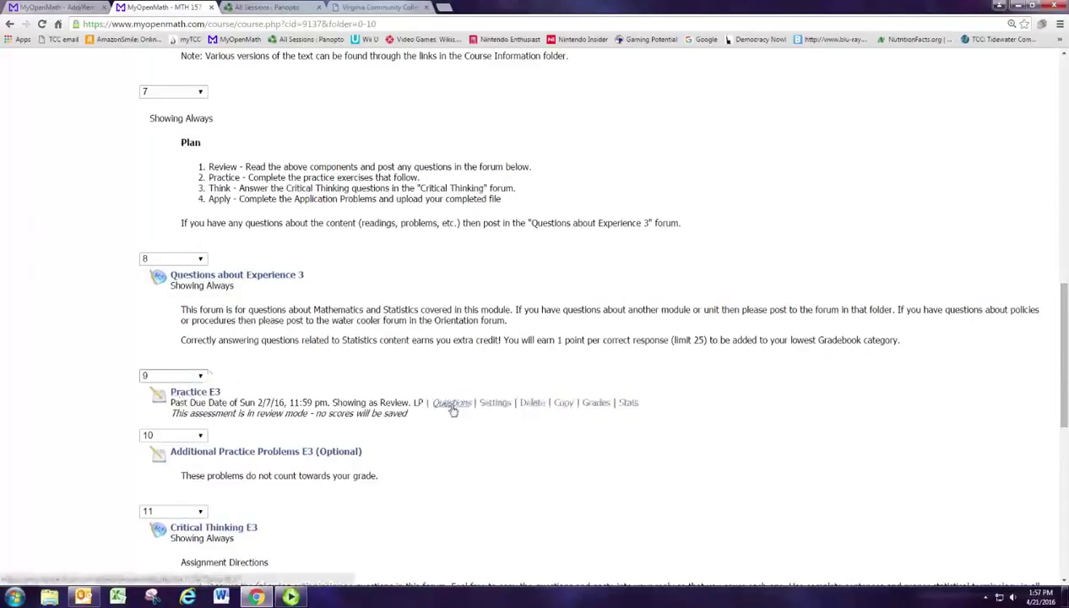
click(452, 405)
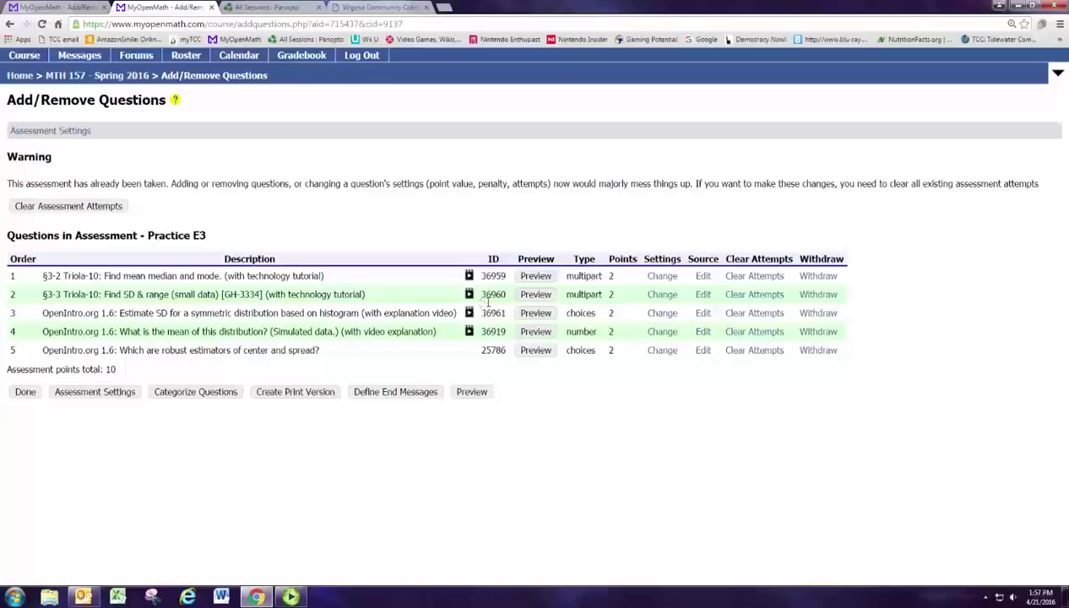
Copy the question ID 36960 of the §3-3 Triola-10 SD & range question
drag(480, 296, 506, 298)
right_click(498, 301)
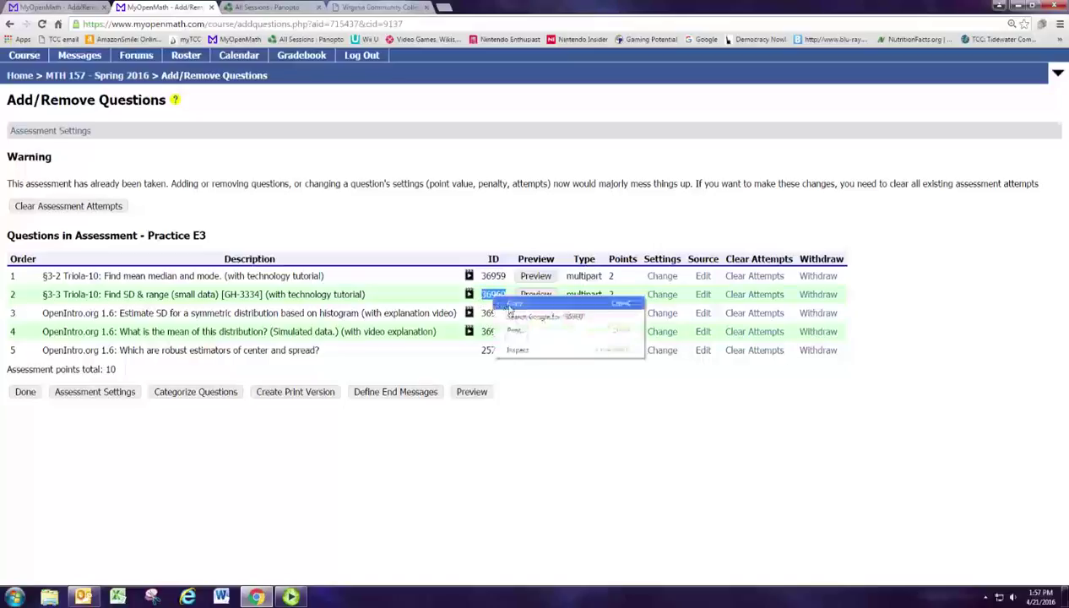
click(508, 304)
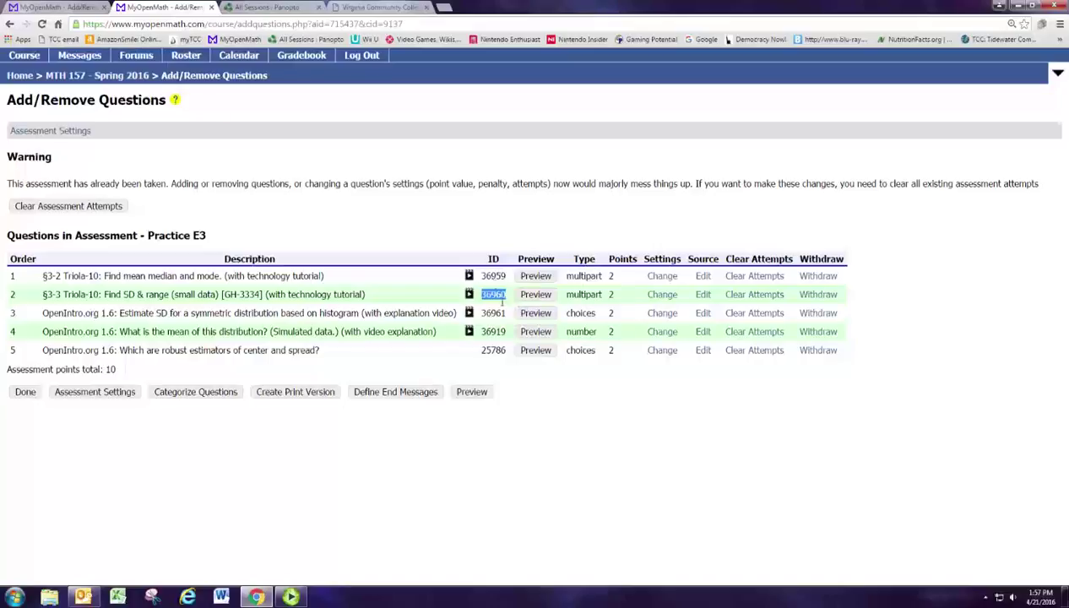
Return to the Homework: Section X assessment and search its selected libraries for the copied question ID 36960
click(56, 6)
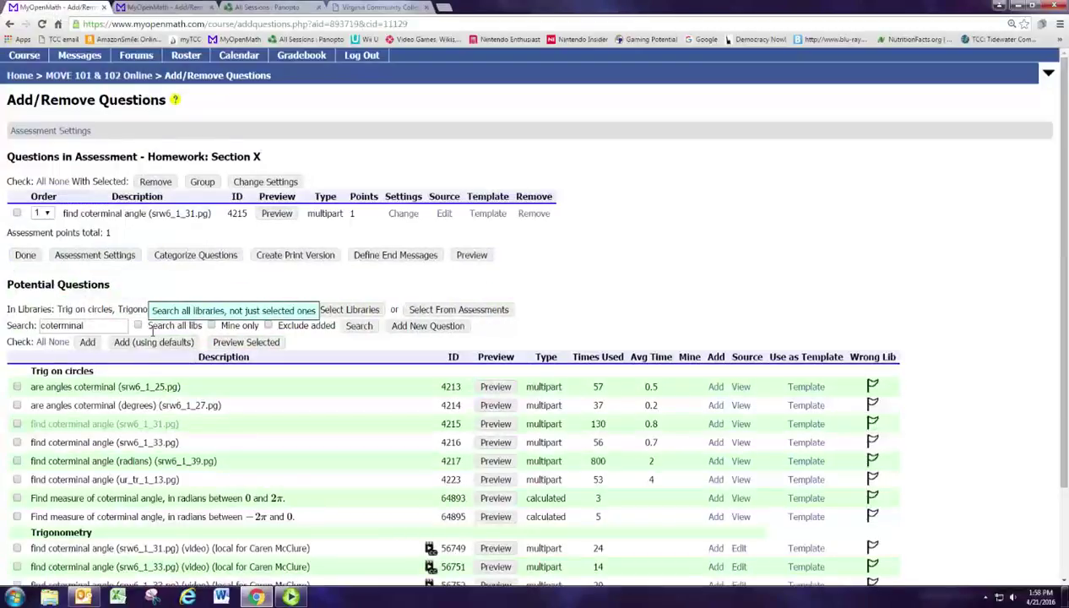
double_click(100, 329)
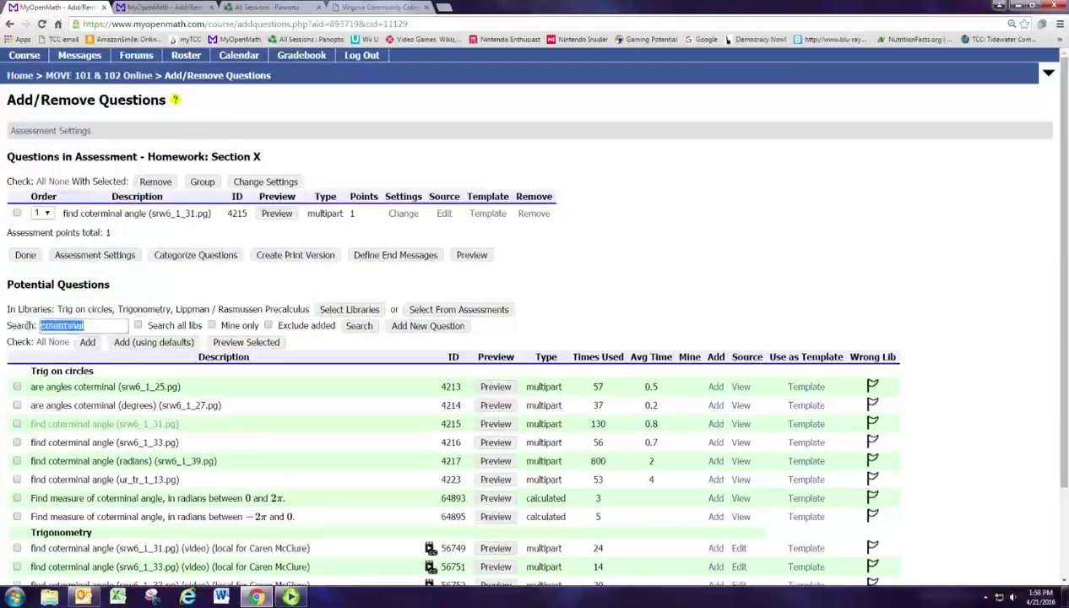
key(BackSpace)
right_click(91, 323)
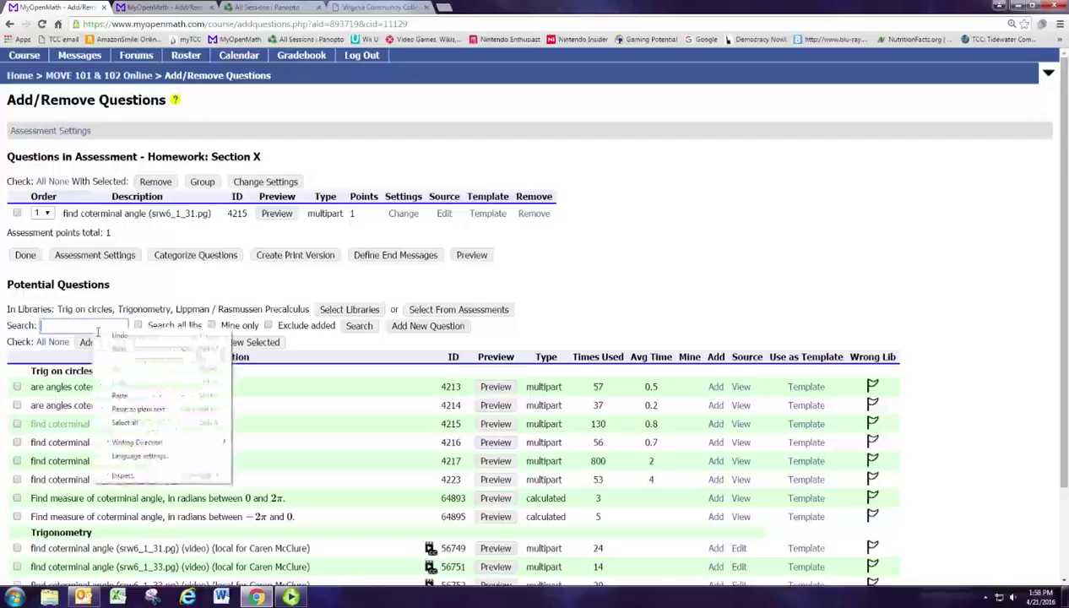
click(131, 393)
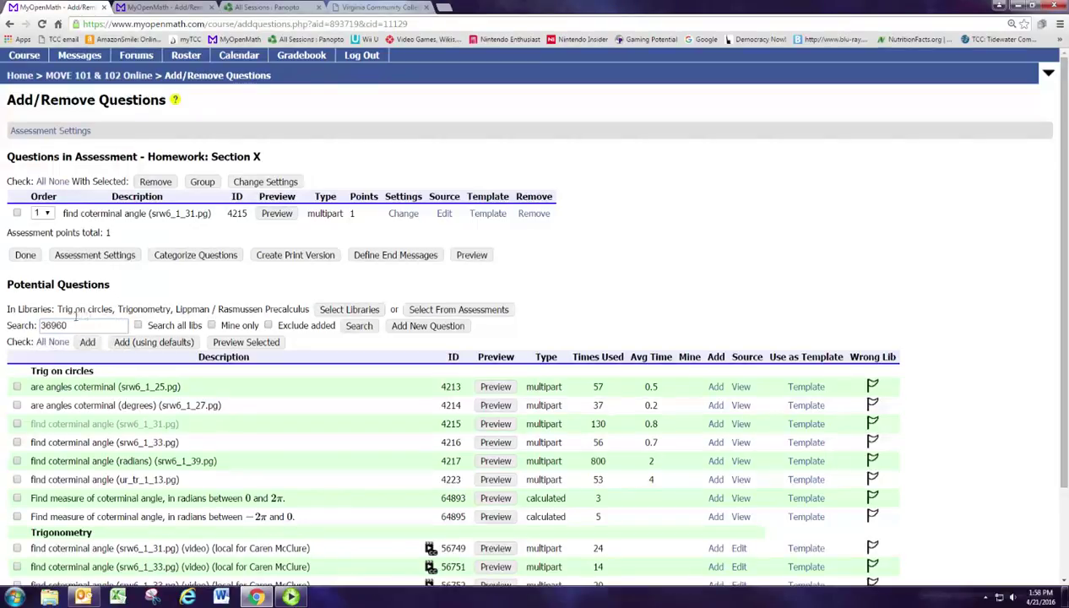
click(354, 327)
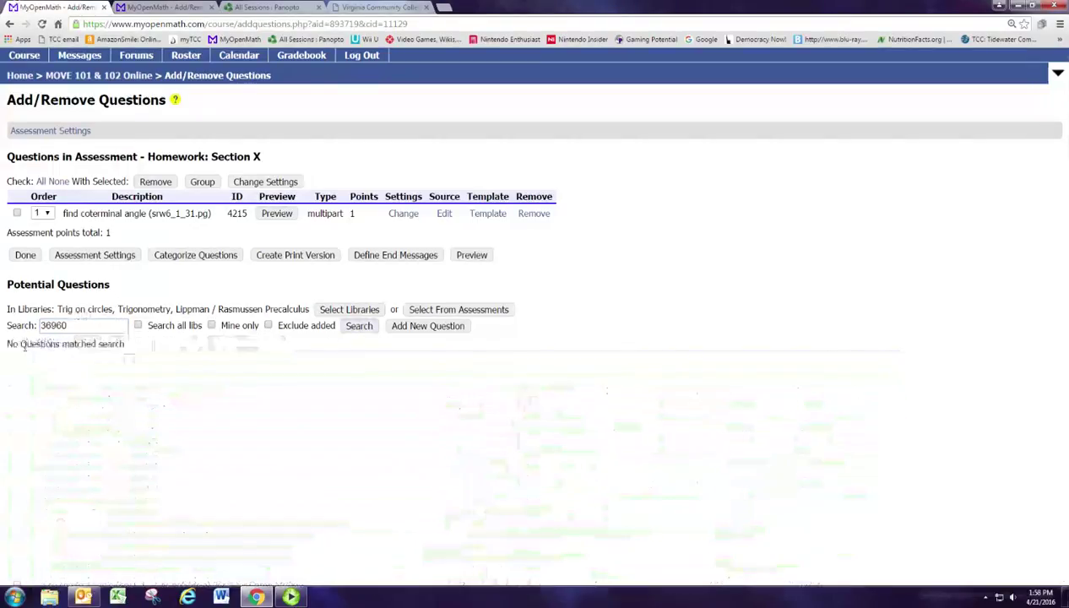
Search all libraries for question 36960 and add it to the Section X homework using the default settings
drag(58, 309, 310, 334)
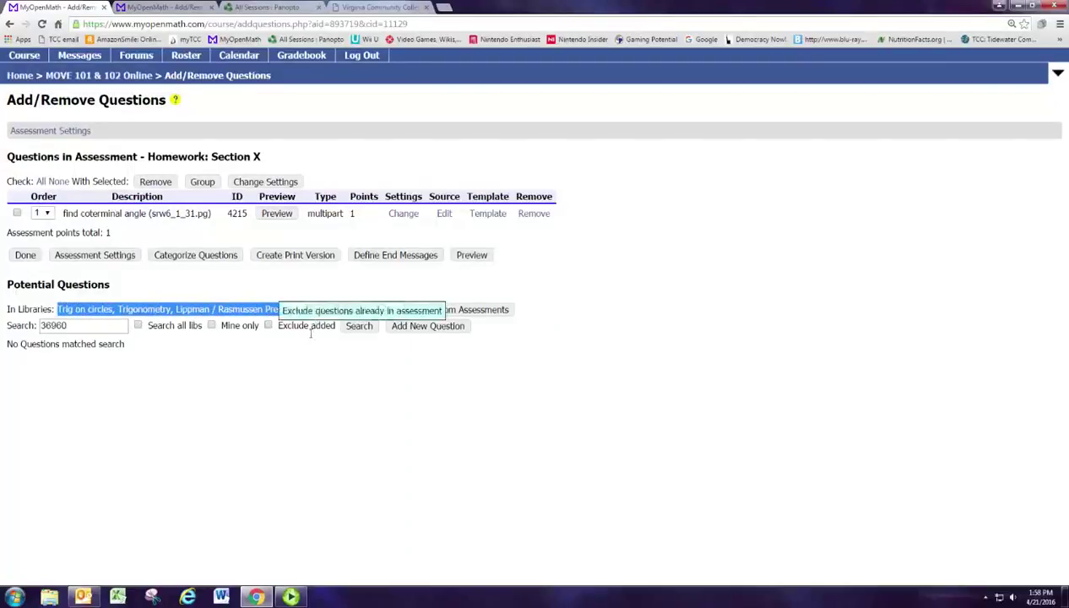
drag(72, 326, 38, 326)
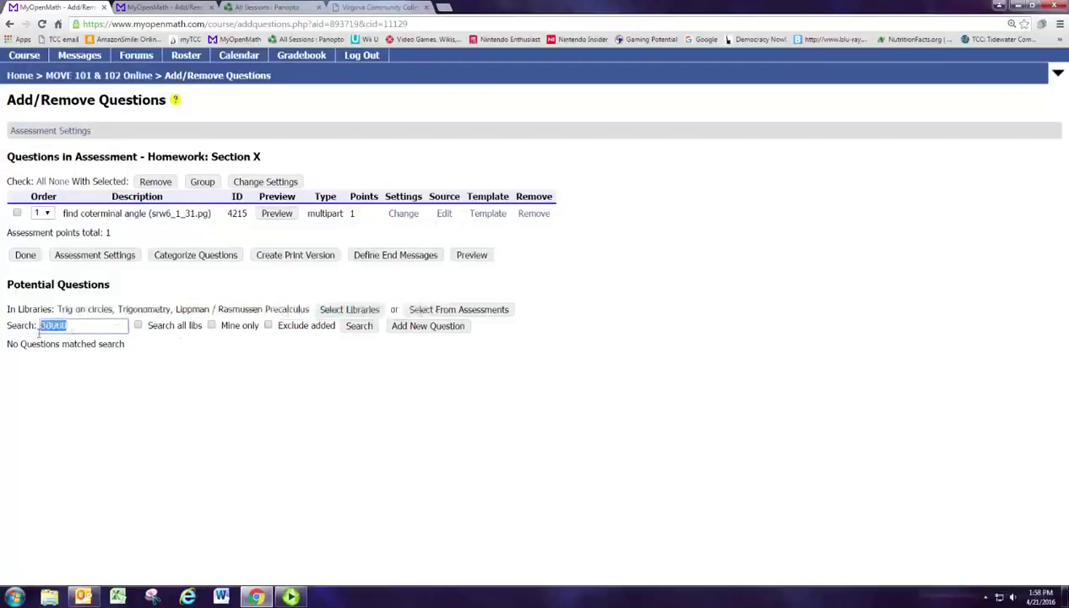
click(137, 326)
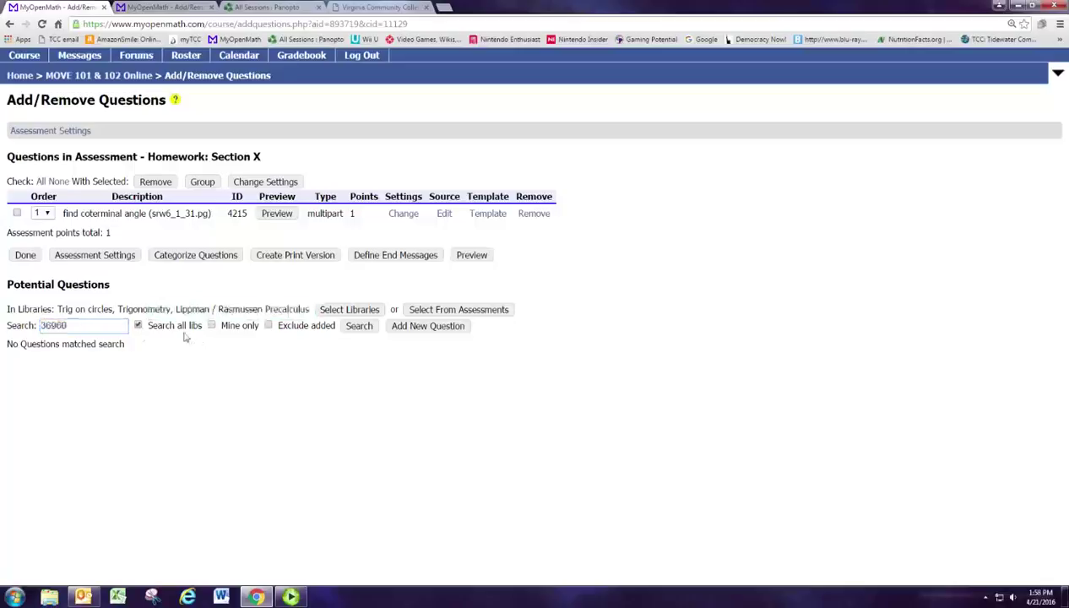
click(358, 328)
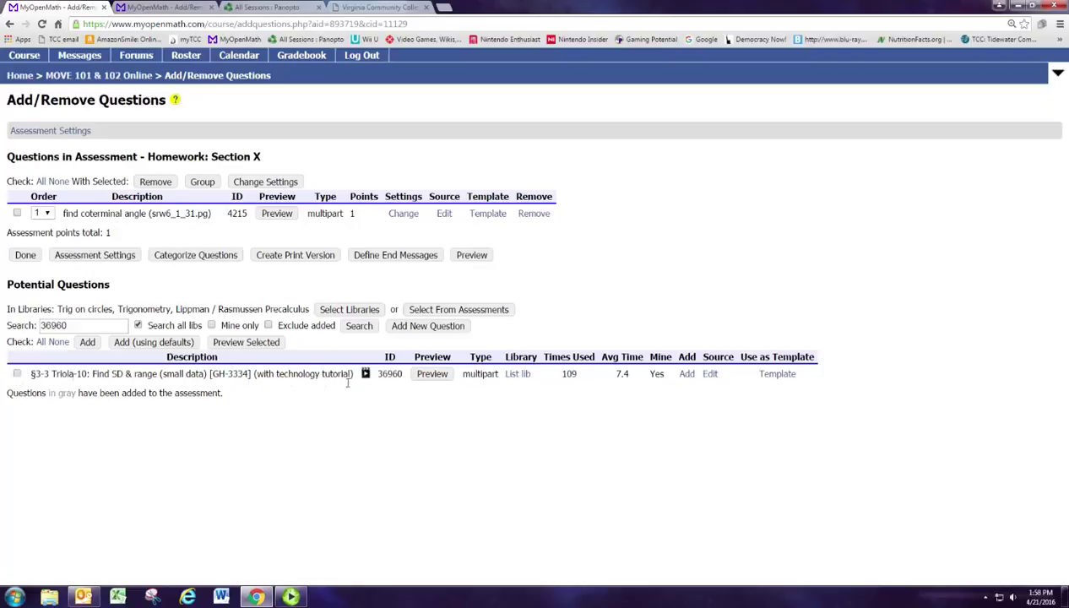
click(17, 374)
click(148, 344)
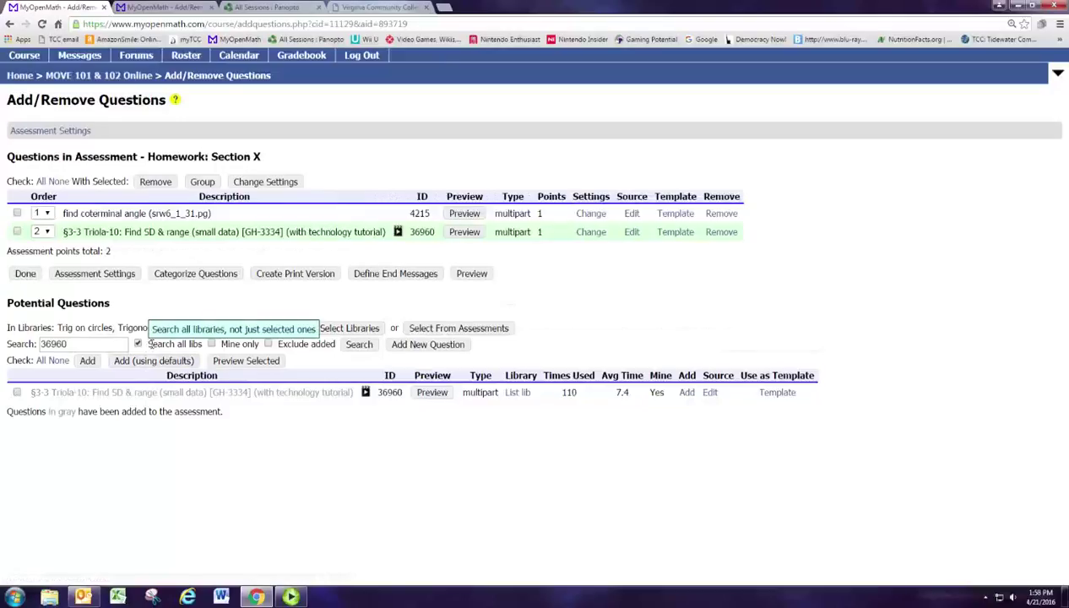
Revisit the Practice E3 question list in MTH 157 to review where question ID 36960 is found, and return to the Section X homework
click(173, 8)
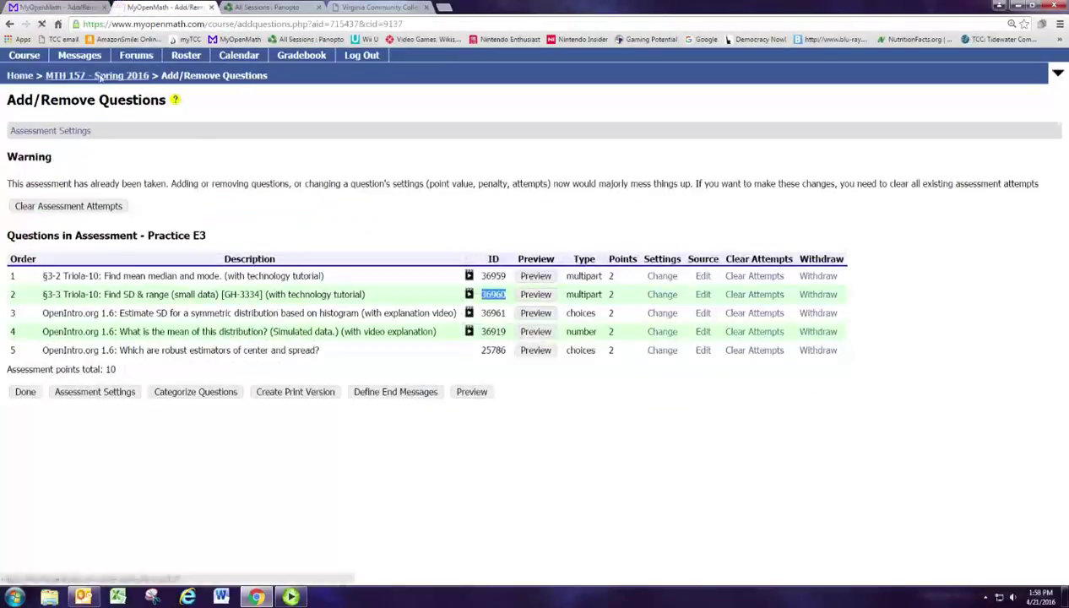
click(121, 75)
scroll(264, 396, down, 1)
scroll(265, 396, down, 9)
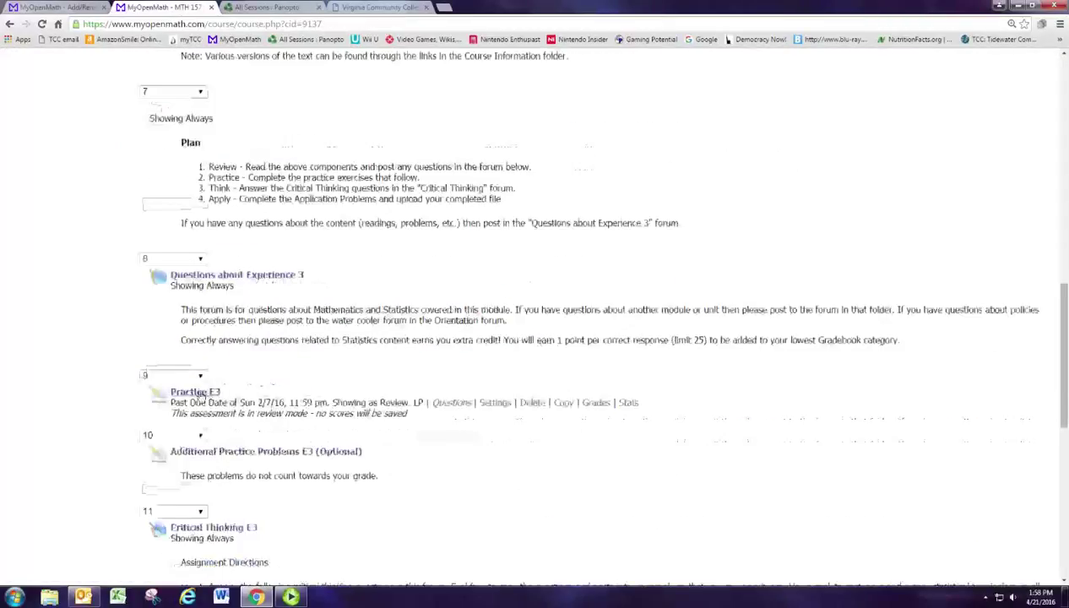
click(459, 404)
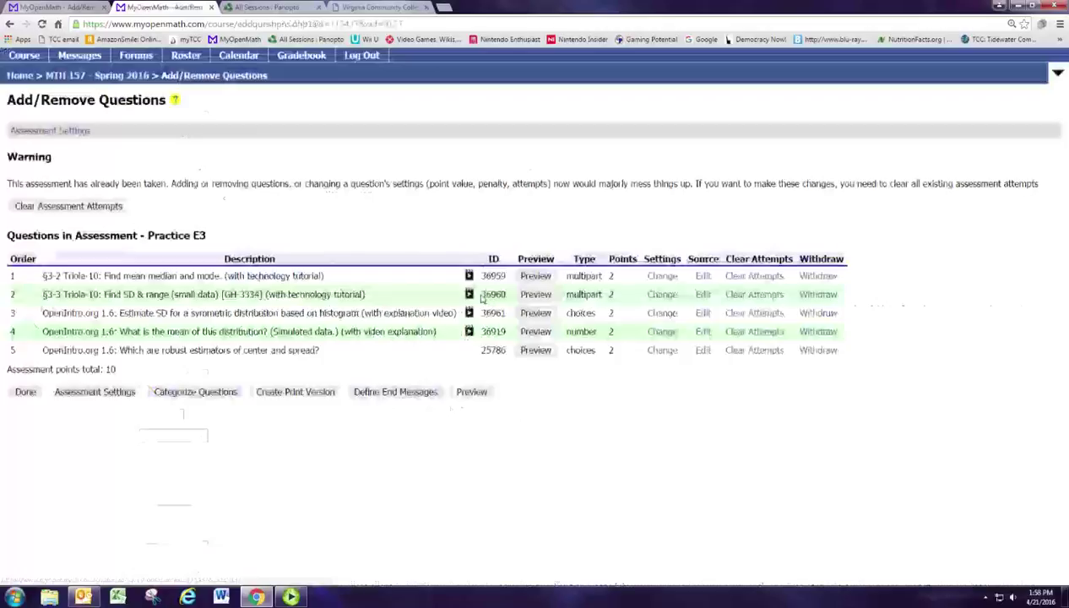
drag(480, 296, 510, 298)
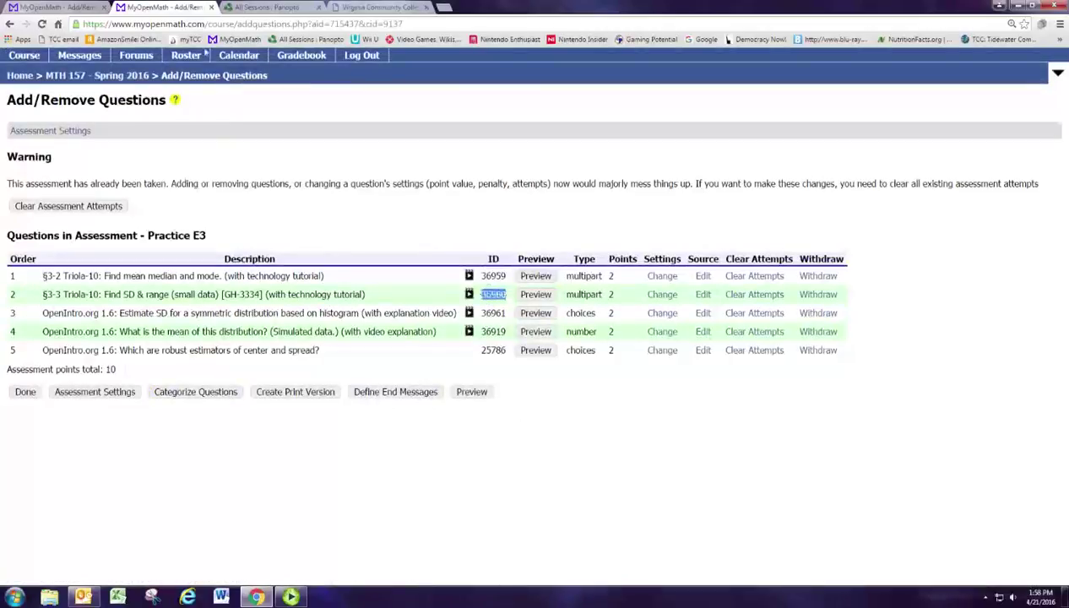
click(87, 6)
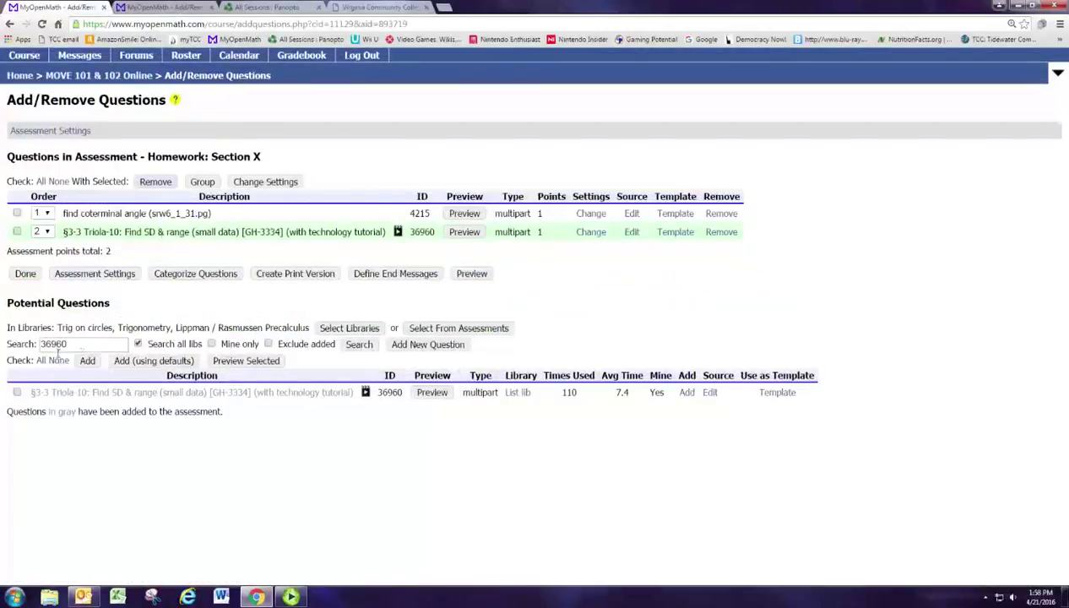